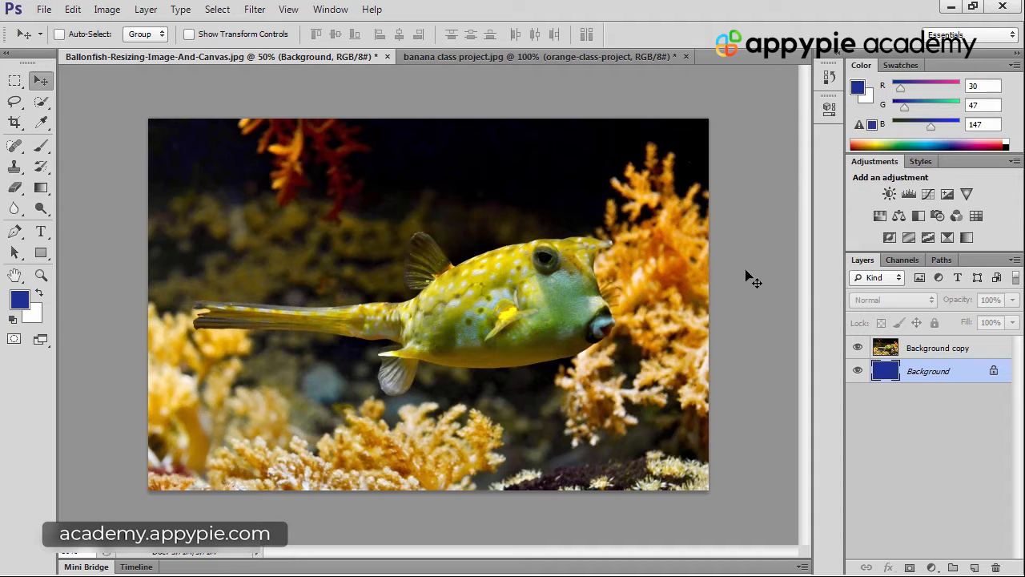
Fill the Background layer with the white background colour and make Background copy the active layer
key("ctrl+BackSpace")
left_click(985, 349)
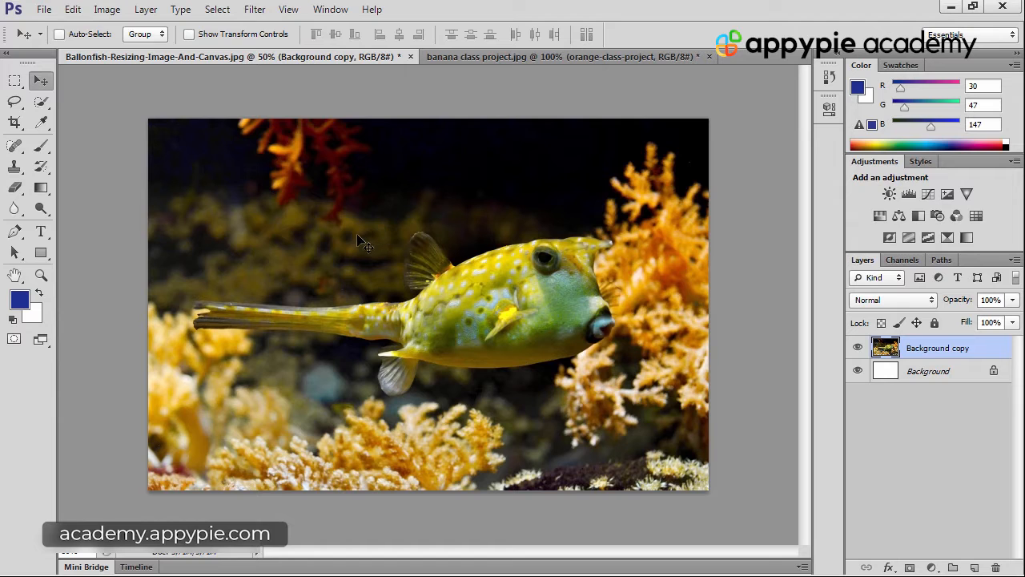
Move the fish image slightly down and to the right, and return it to its original position
left_click_drag(347, 227, 371, 243)
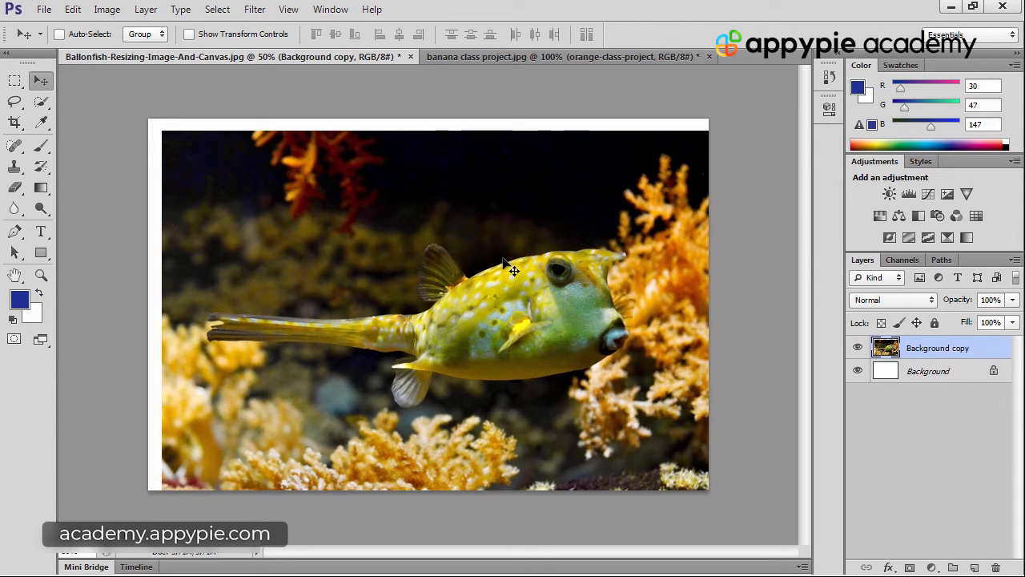
mouse_move(501, 258)
left_mouse_down()
mouse_move(474, 252)
mouse_move(491, 250)
left_mouse_up()
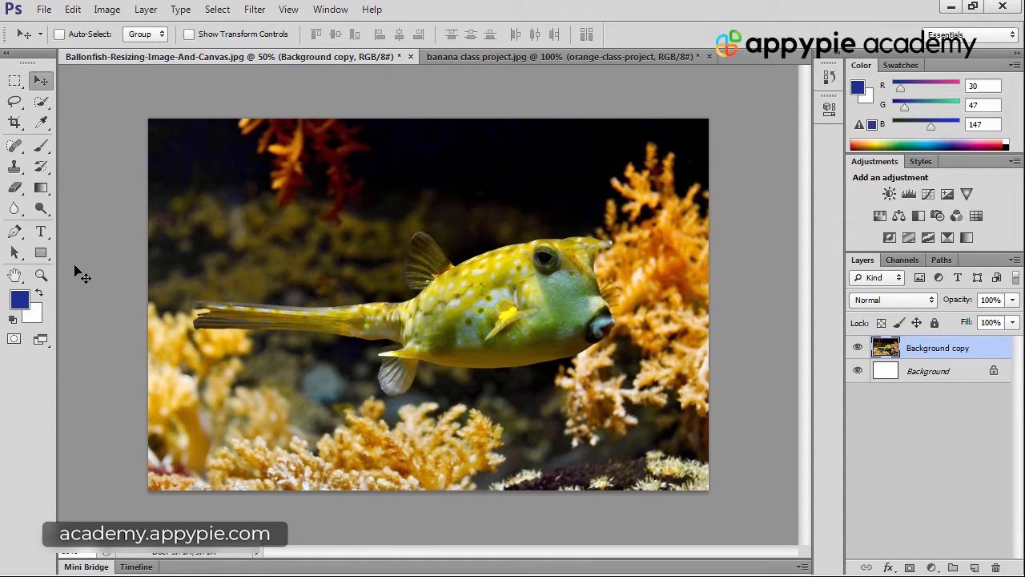
left_click(14, 252)
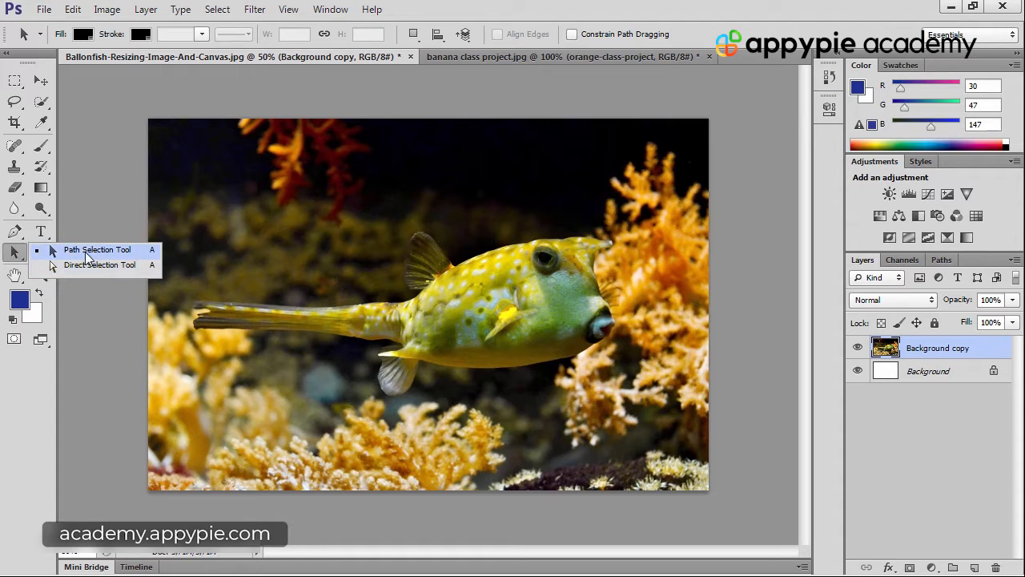
left_click(87, 253)
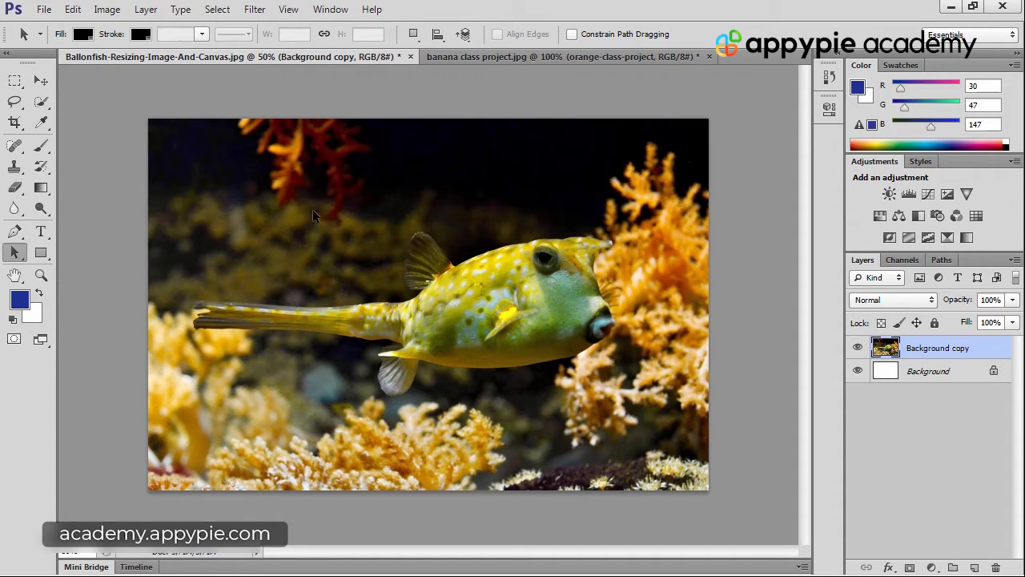
left_click(41, 80)
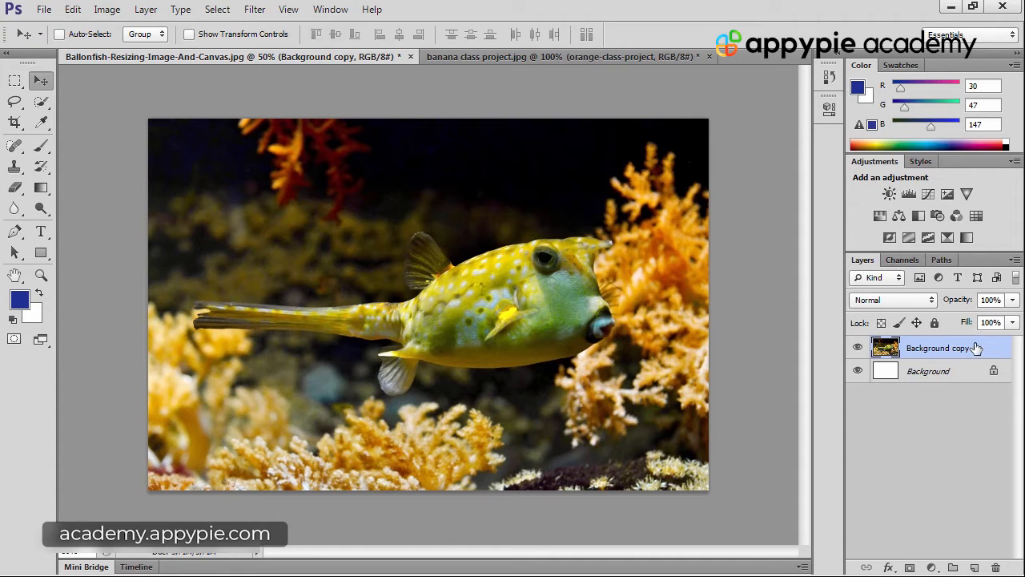
Scale the Background copy layer proportionally about its centre to about 94.6% with Free Transform and apply it
left_click(73, 10)
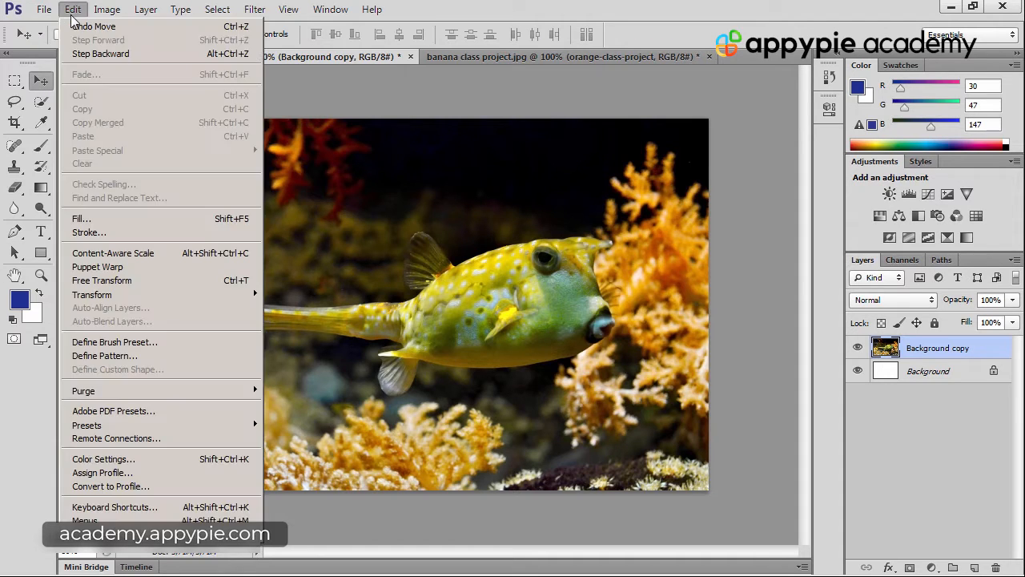
left_click(210, 287)
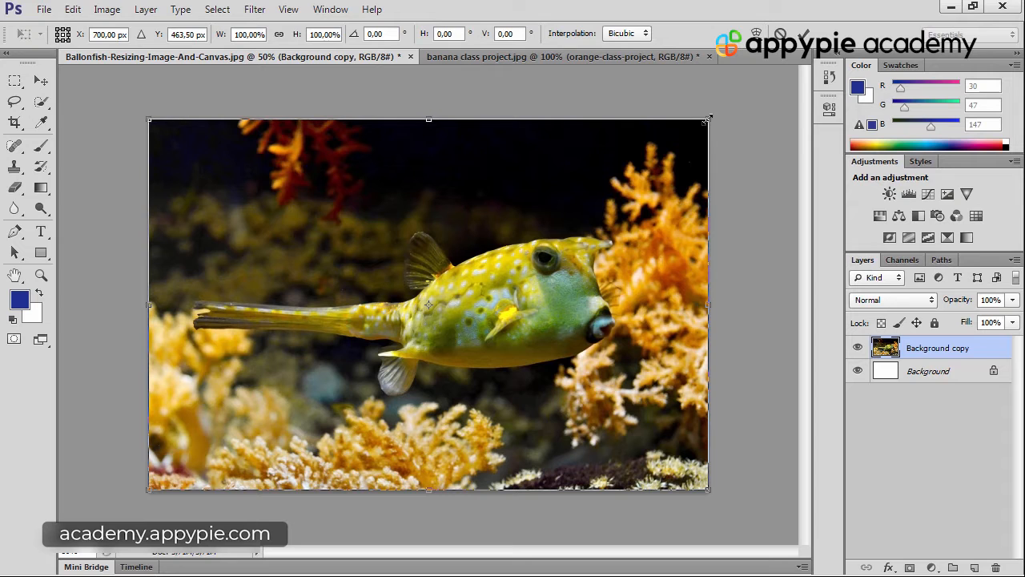
left_click_drag(707, 119, 610, 205)
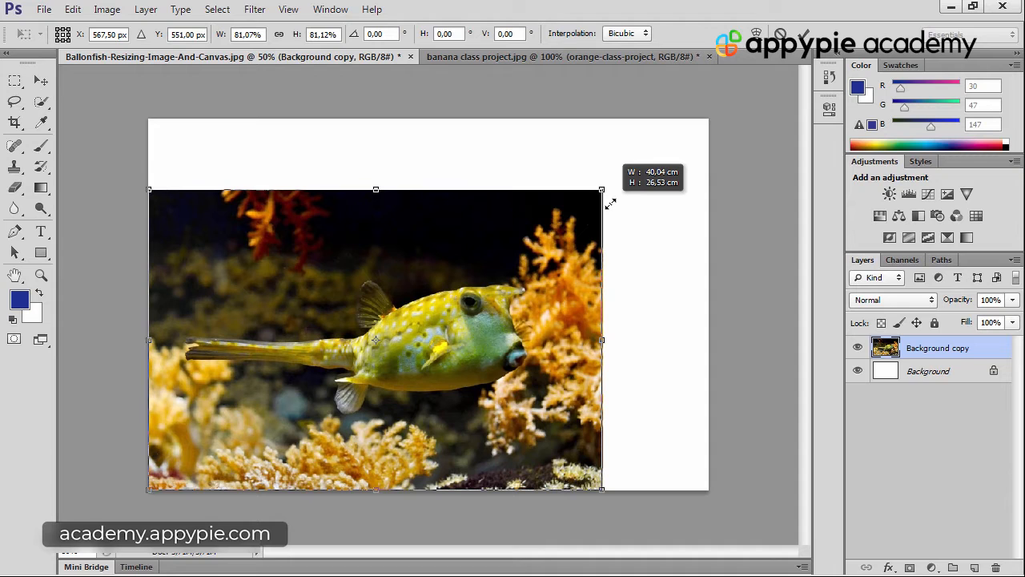
left_click_drag(611, 205, 711, 161)
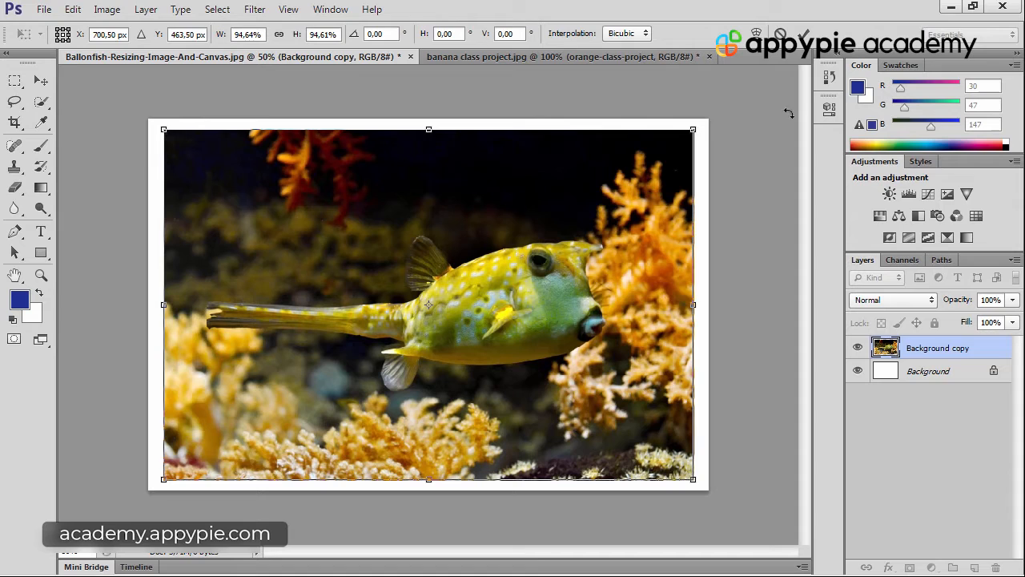
left_click(804, 35)
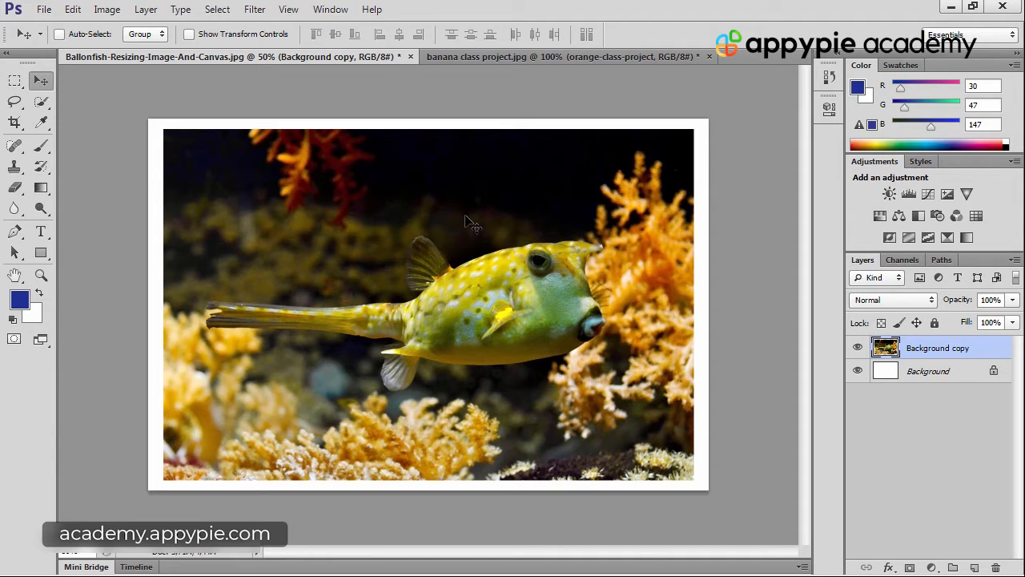
key("ctrl+t")
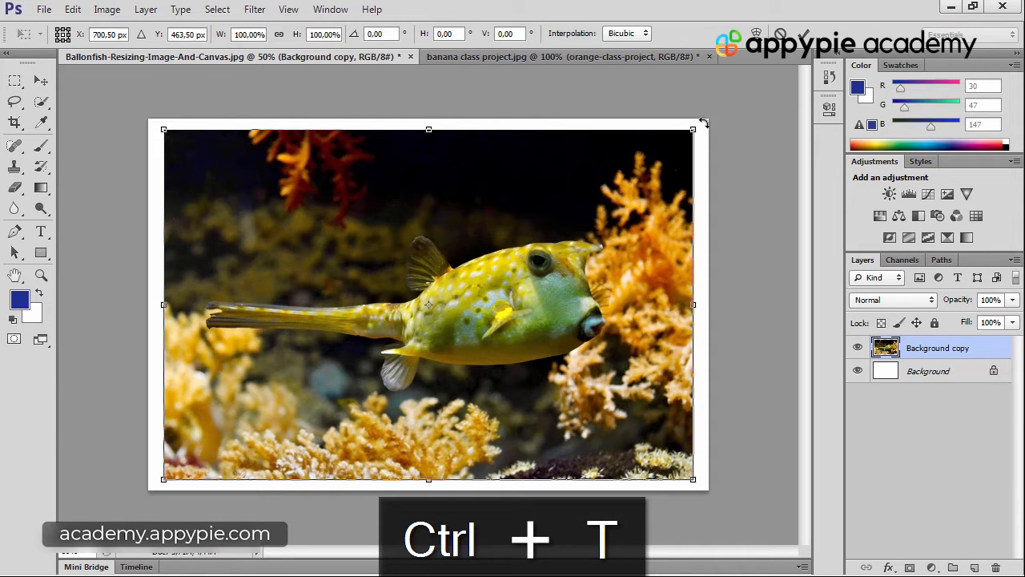
mouse_move(703, 123)
left_mouse_down()
mouse_move(721, 172)
mouse_move(720, 91)
mouse_move(707, 66)
mouse_move(708, 128)
mouse_move(683, 133)
mouse_move(703, 142)
mouse_move(703, 122)
mouse_move(693, 225)
mouse_move(695, 116)
mouse_move(697, 134)
left_mouse_up()
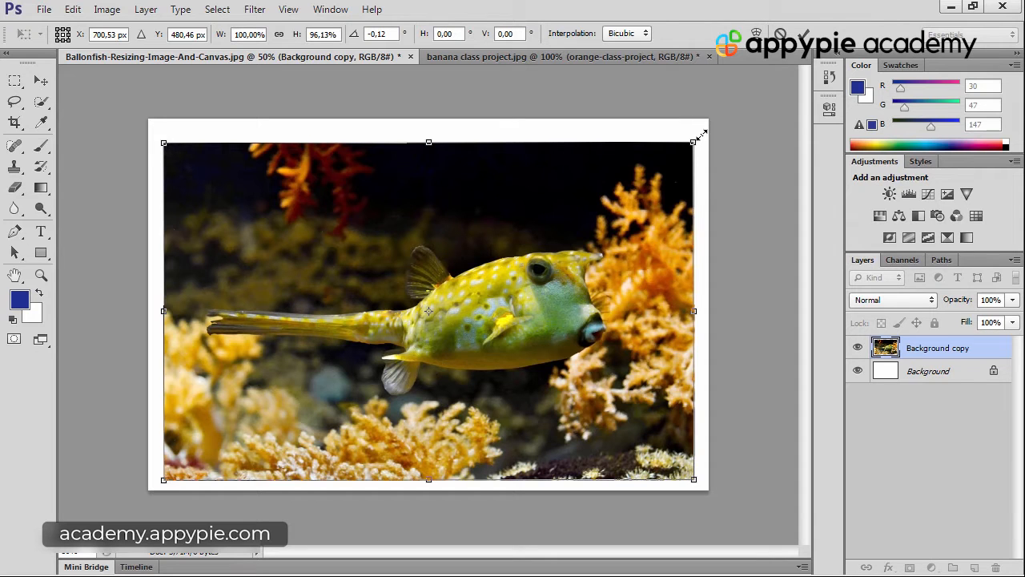
left_click_drag(701, 134, 702, 125)
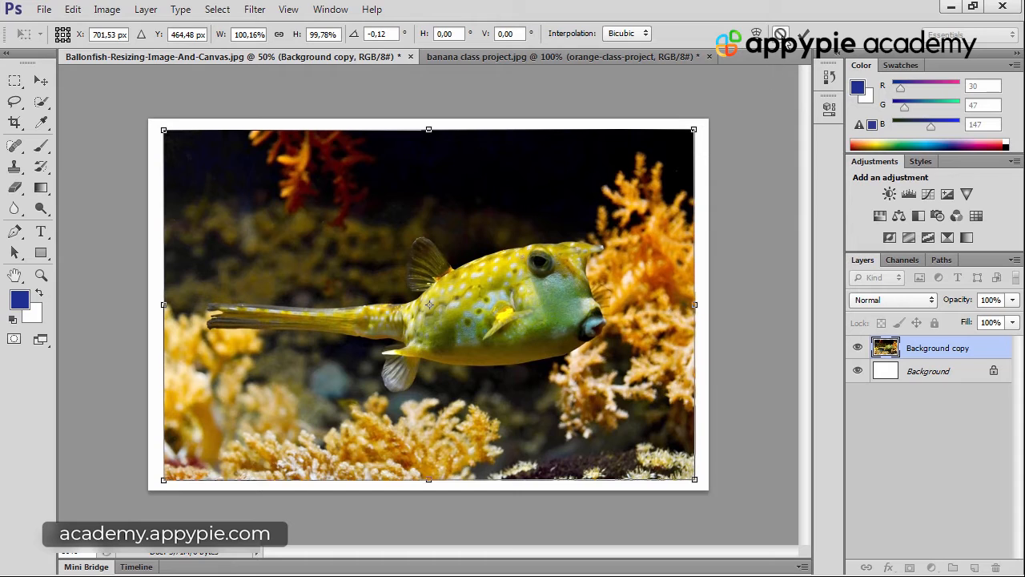
left_click(781, 35)
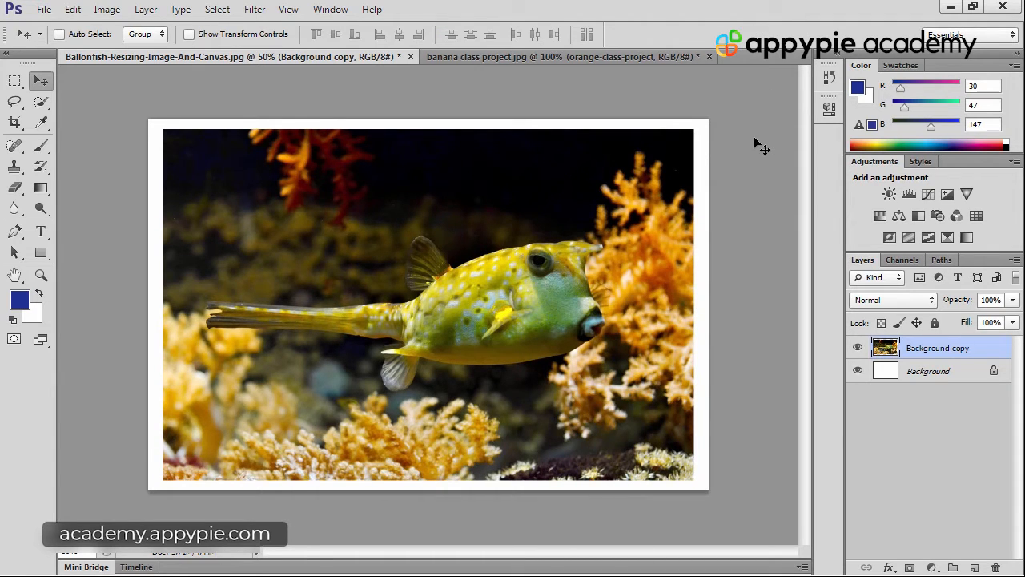
Flip the Background copy layer horizontally and vertically within Free Transform
key("ctrl+t")
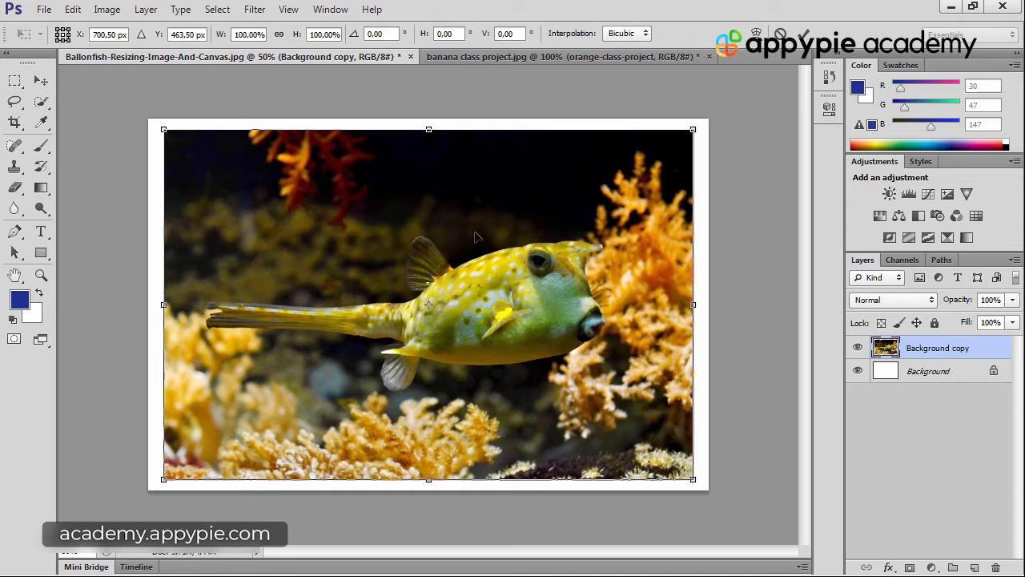
right_click(455, 209)
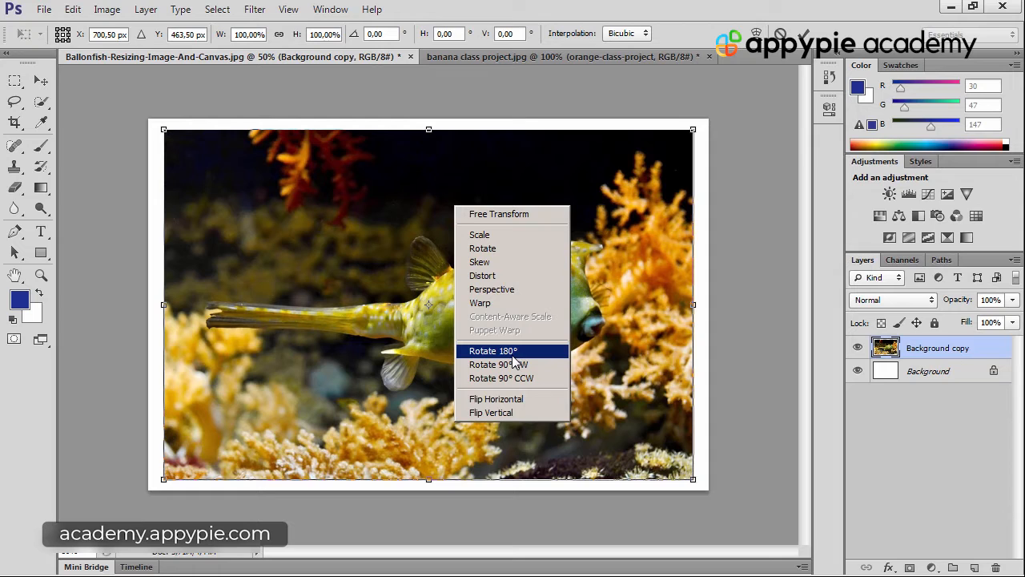
left_click(546, 399)
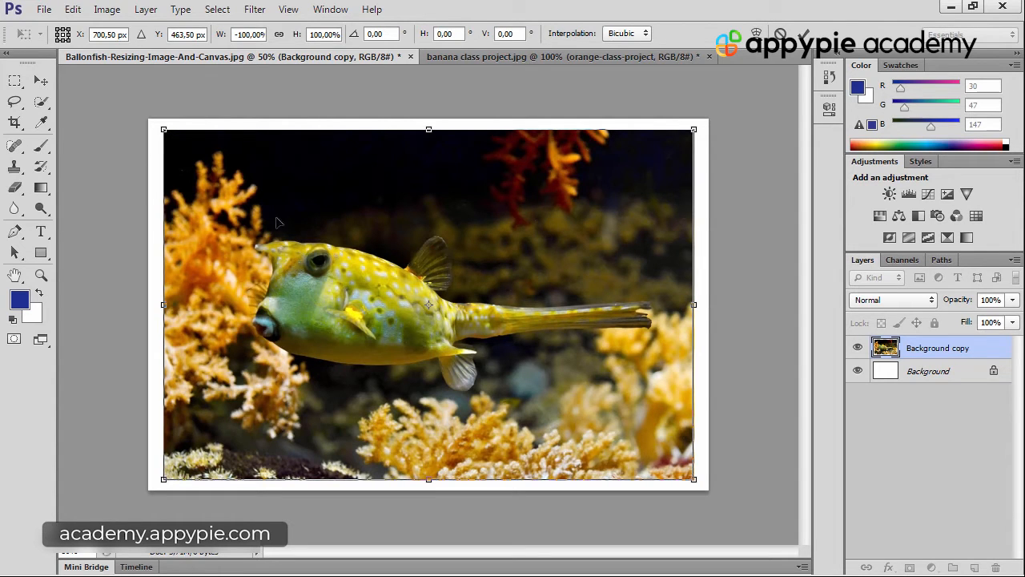
right_click(374, 247)
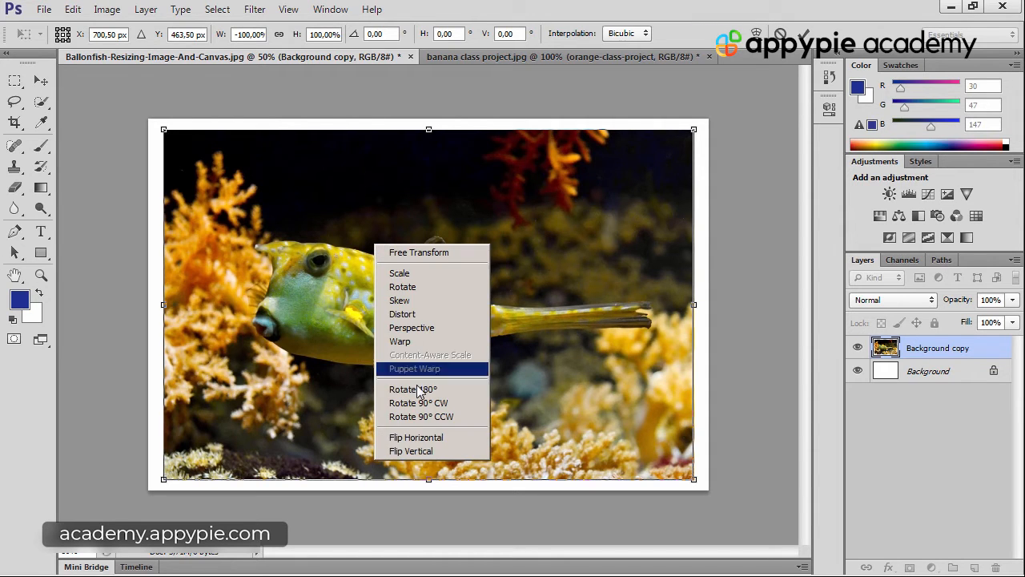
left_click(418, 450)
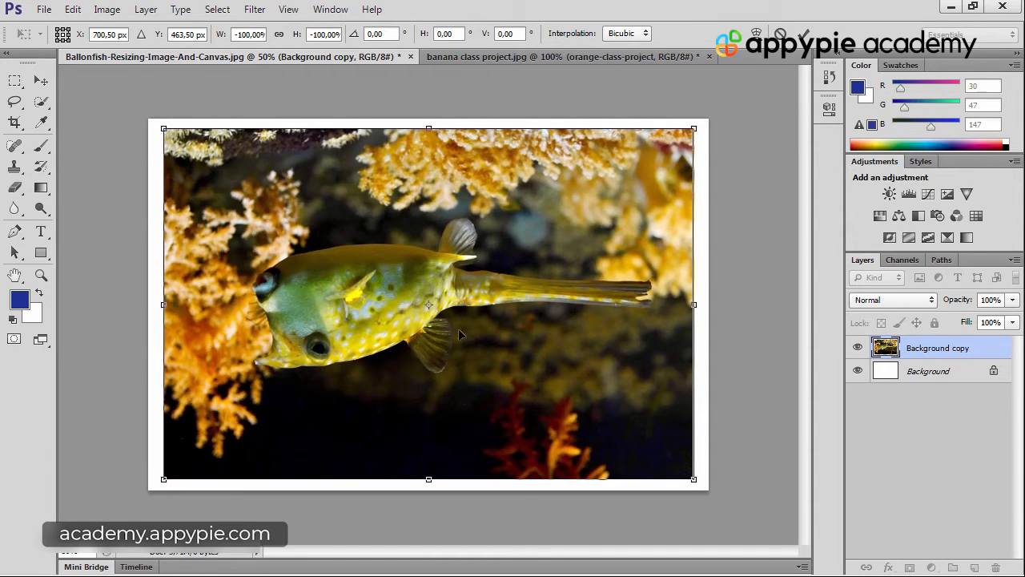
Flip the fish image vertically and horizontally back to its original orientation and end the transform
right_click(428, 230)
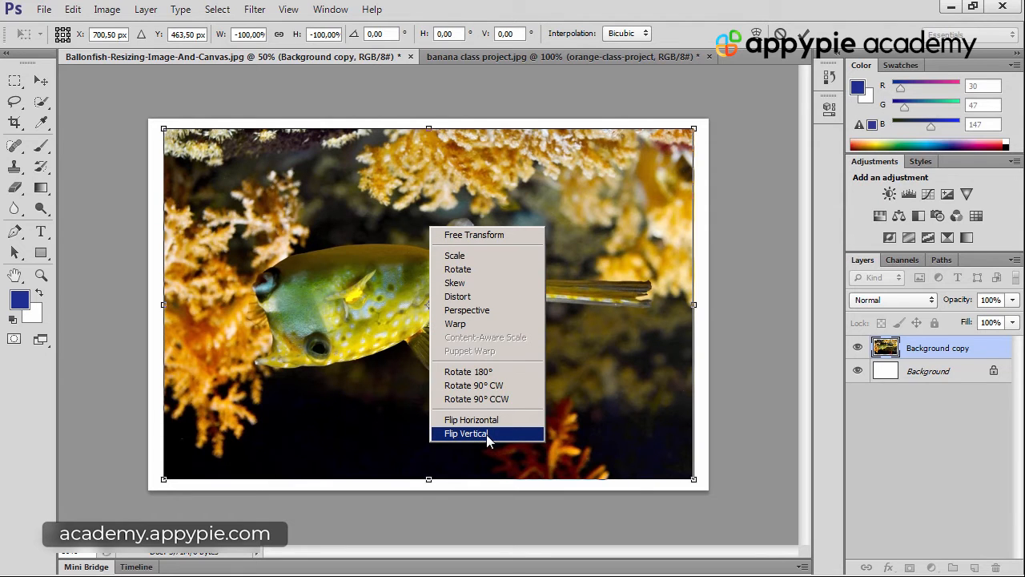
left_click(486, 434)
right_click(517, 312)
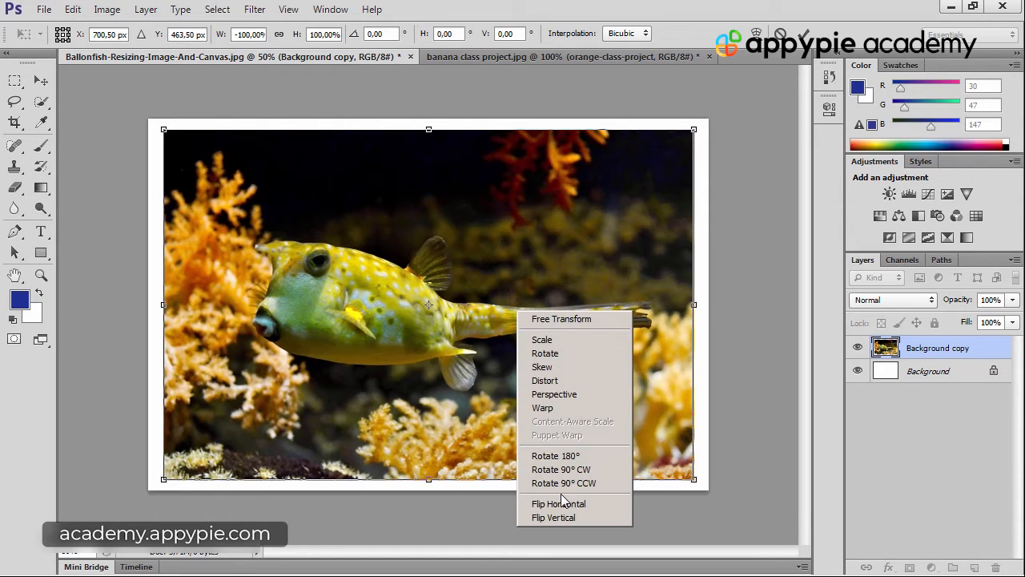
left_click(563, 503)
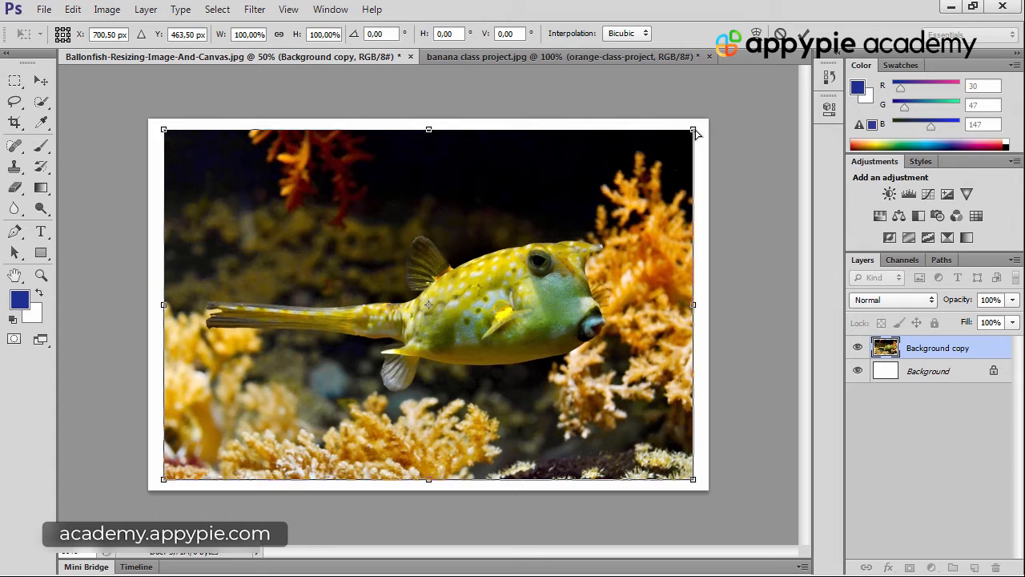
mouse_move(696, 133)
left_mouse_down()
mouse_move(680, 278)
mouse_move(691, 112)
mouse_move(690, 238)
mouse_move(682, 160)
mouse_move(684, 237)
mouse_move(682, 170)
mouse_move(684, 184)
mouse_move(678, 162)
mouse_move(670, 181)
mouse_move(663, 159)
mouse_move(661, 173)
mouse_move(691, 132)
mouse_move(521, 122)
mouse_move(629, 206)
mouse_move(579, 384)
mouse_move(760, 239)
mouse_move(740, 165)
mouse_move(699, 180)
mouse_move(702, 137)
left_mouse_up()
key("Return")
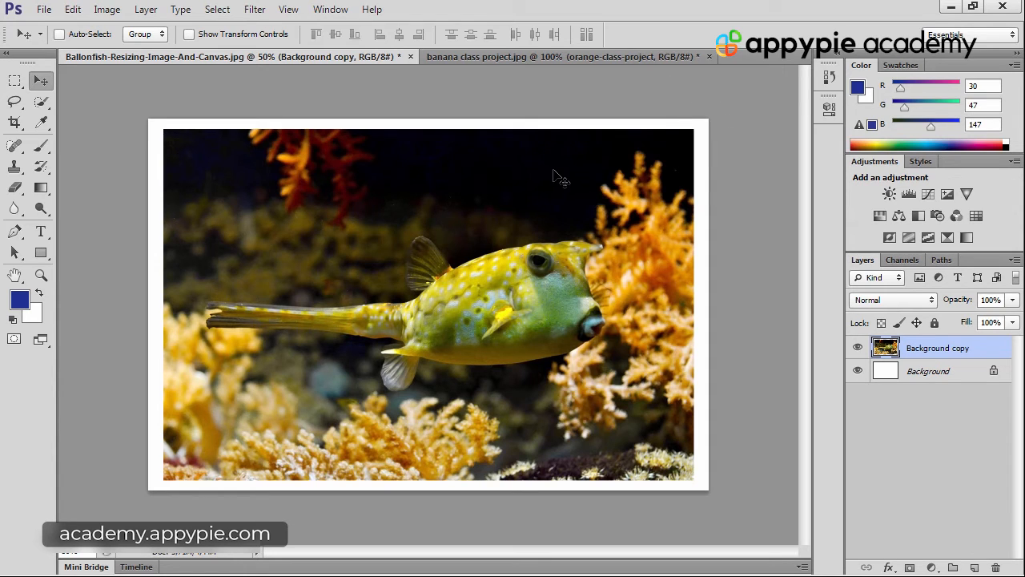
Start Free Transform on the Background copy layer and scale it proportionally about its centre to about 99.5%
left_click(73, 9)
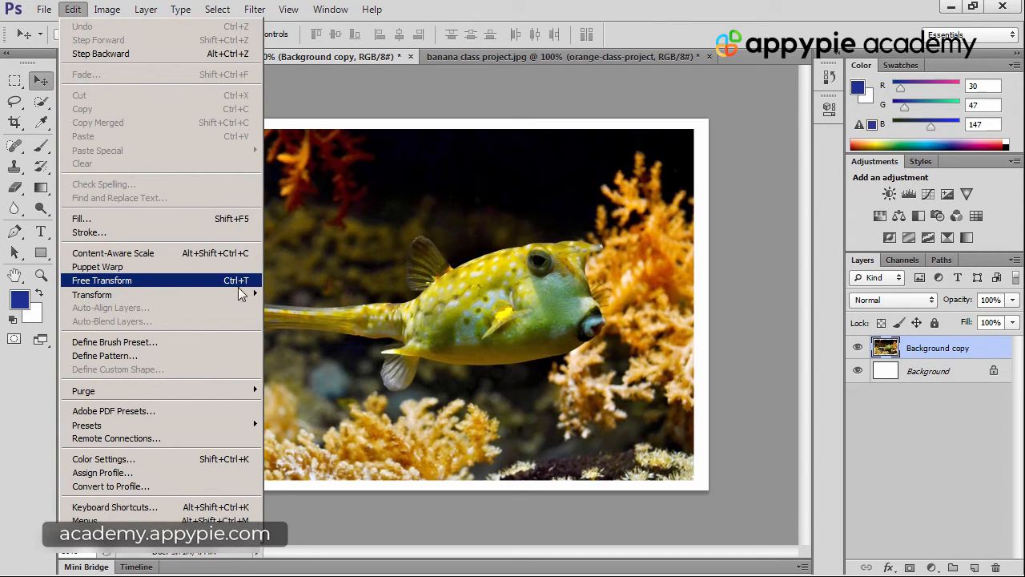
left_click(245, 282)
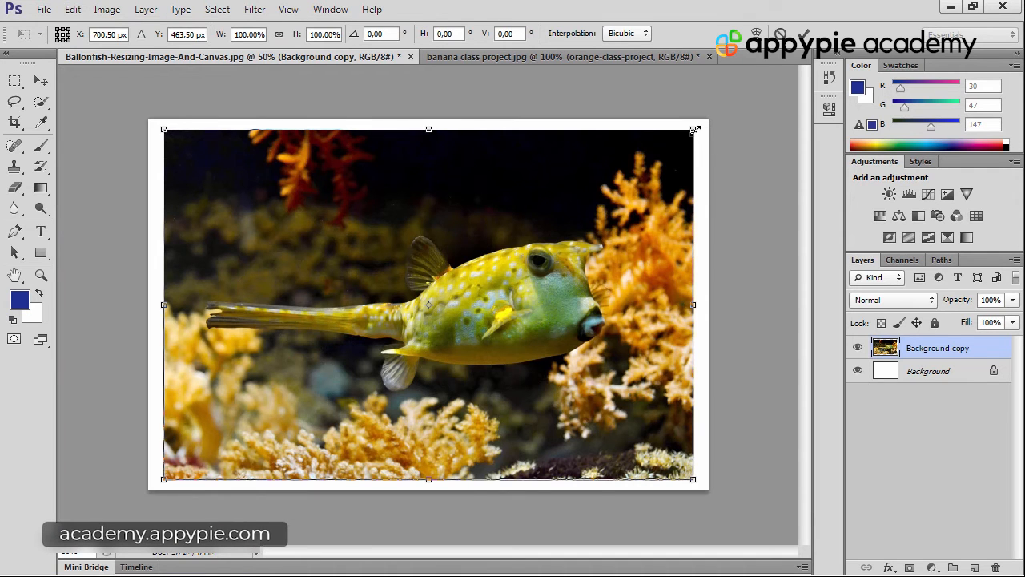
left_click_drag(694, 129, 708, 153)
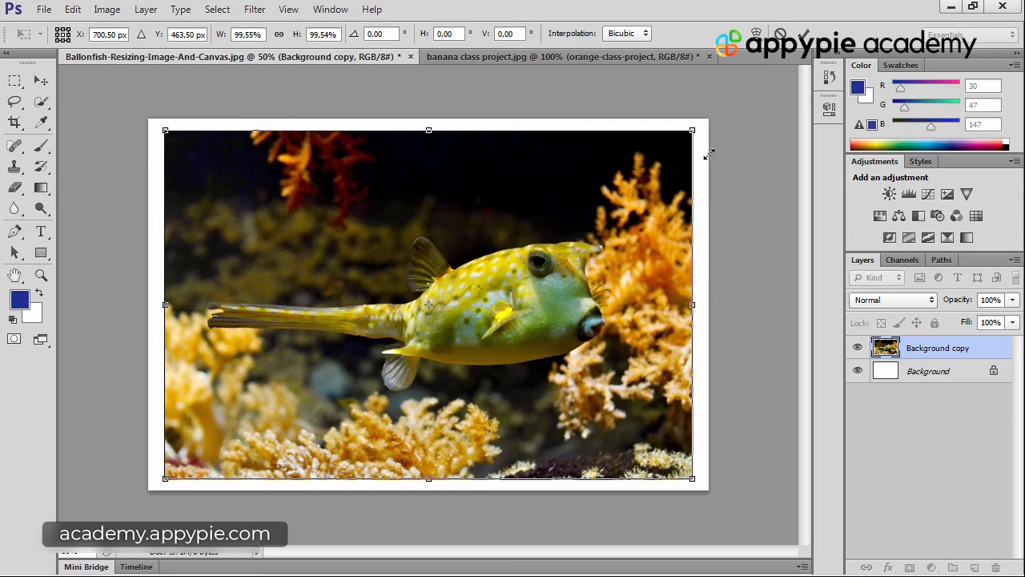
Rotate the fish image 180° and restore its orientation with a horizontal and a vertical flip
right_click(538, 196)
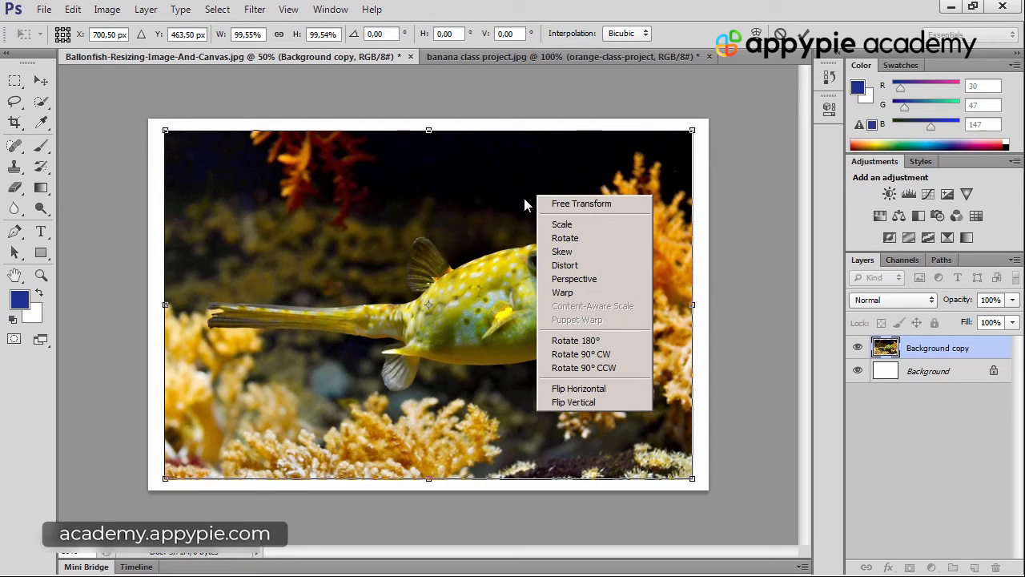
left_click(597, 342)
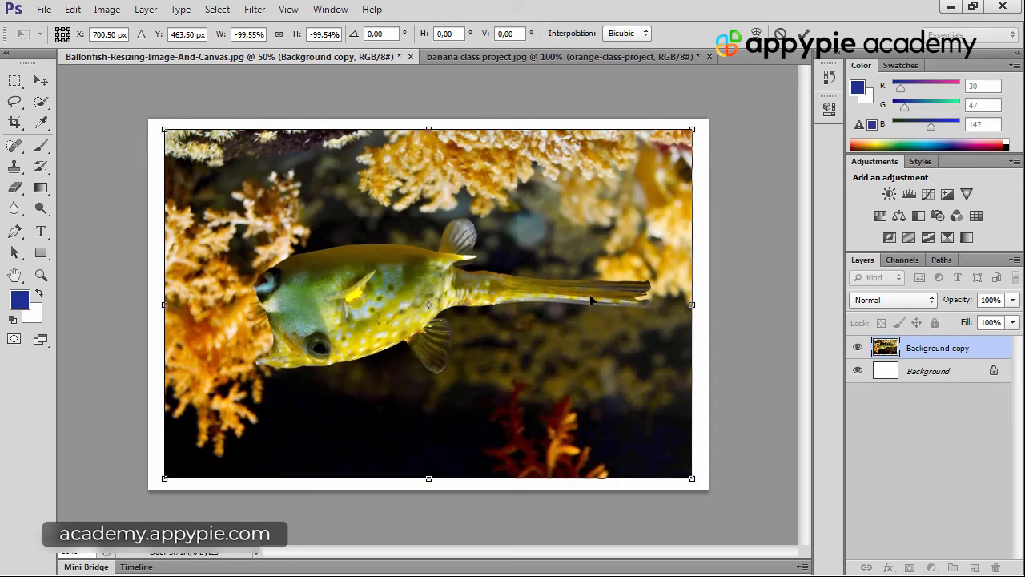
right_click(524, 200)
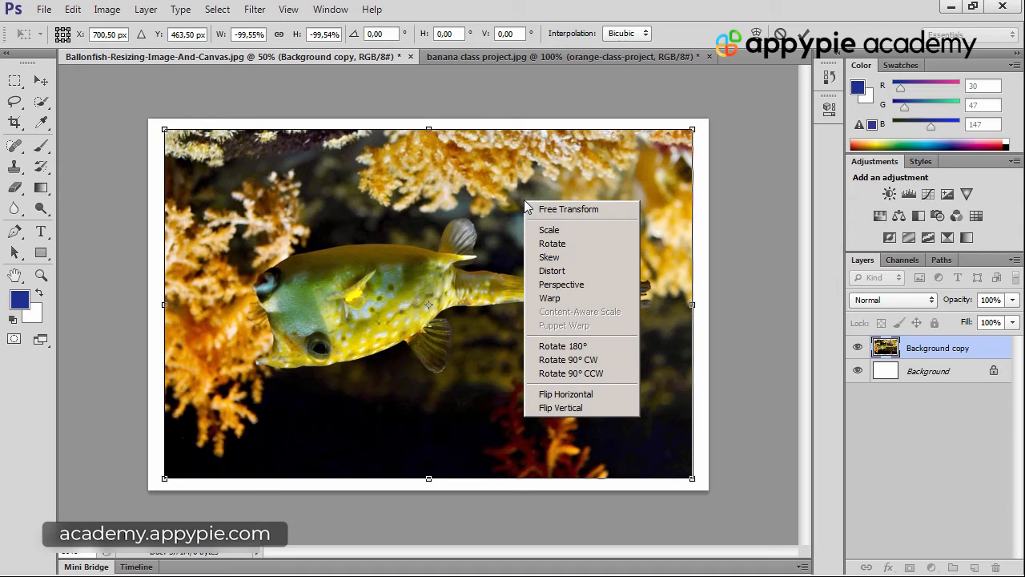
left_click(582, 394)
right_click(539, 297)
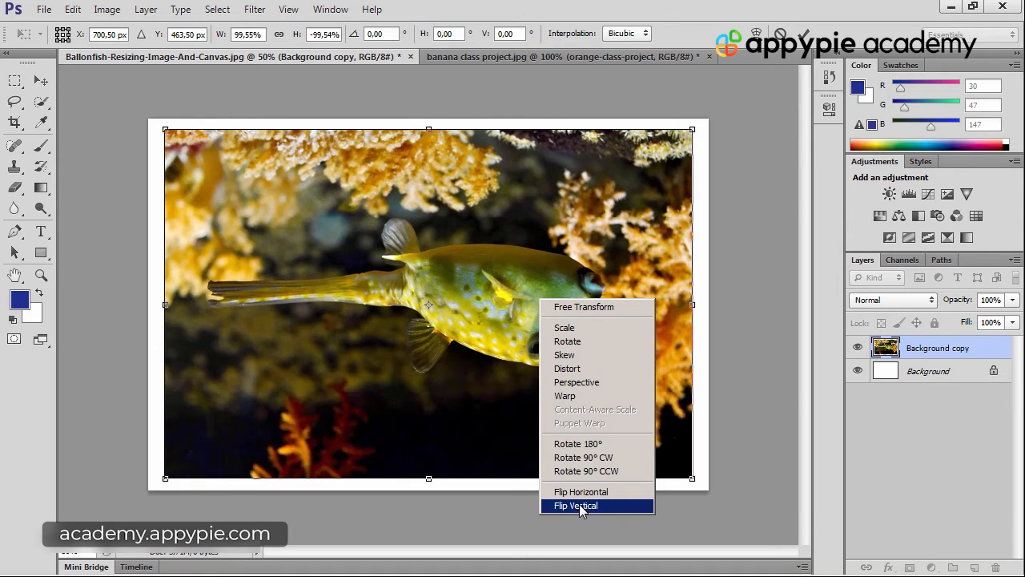
left_click(580, 504)
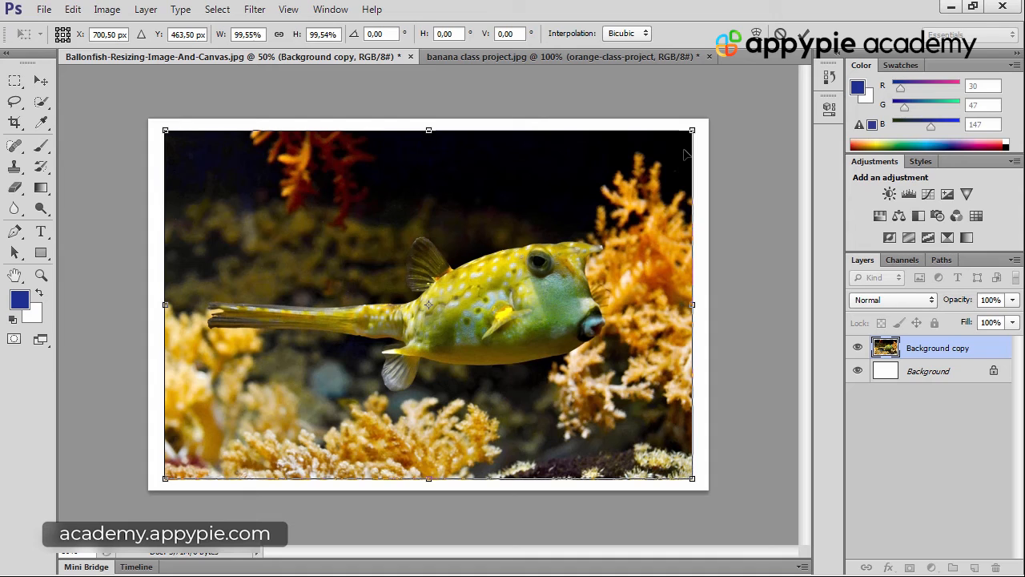
Distort the fish image by pulling its upper-right corner slightly outward, skewing it about -1°
mouse_move(695, 136)
left_mouse_down()
mouse_move(631, 225)
mouse_move(544, 269)
mouse_move(540, 296)
mouse_move(489, 317)
mouse_move(545, 242)
mouse_move(739, 102)
mouse_move(400, 308)
mouse_move(665, 171)
mouse_move(701, 146)
mouse_move(700, 133)
left_mouse_up()
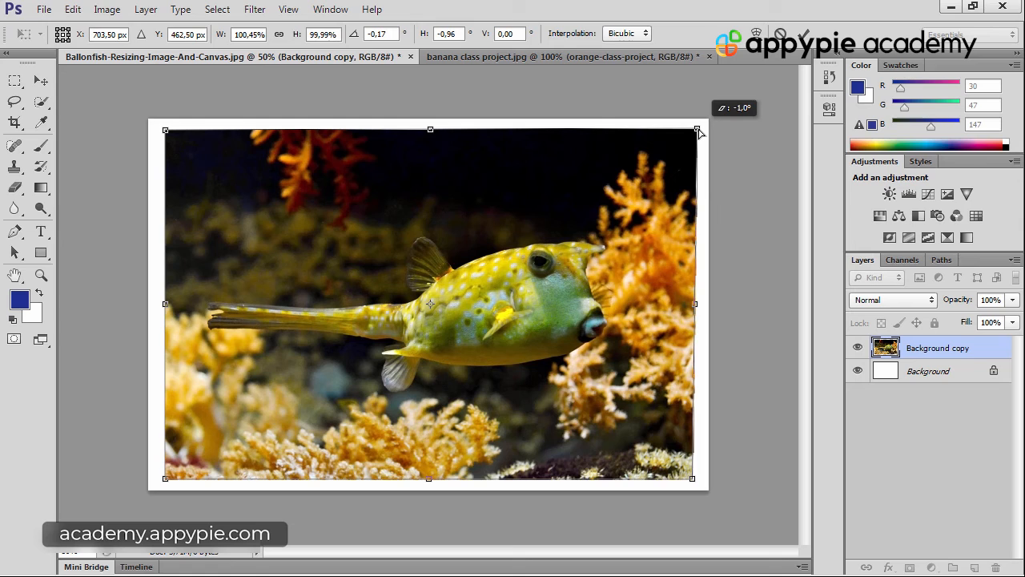
left_click_drag(699, 133, 699, 134)
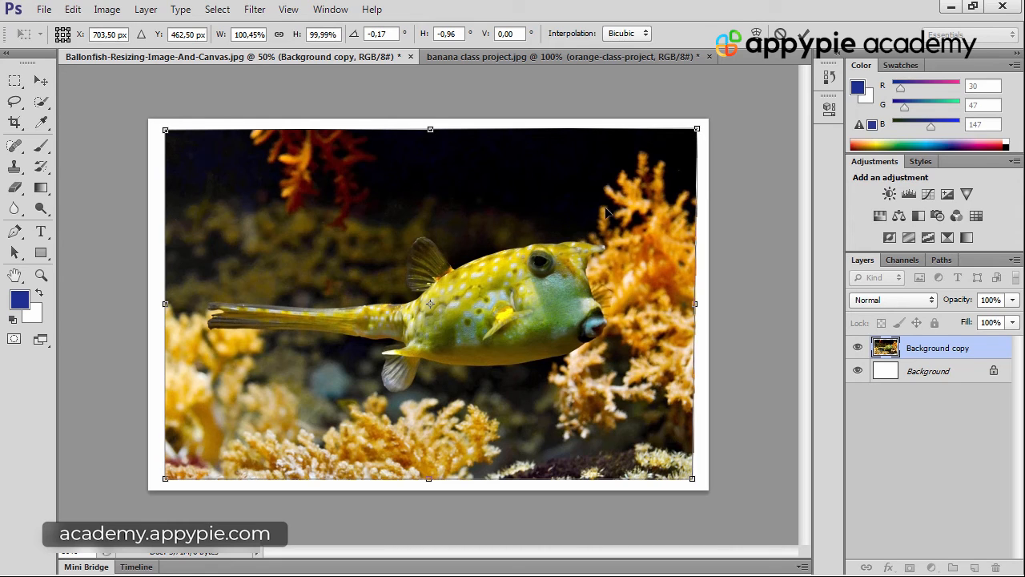